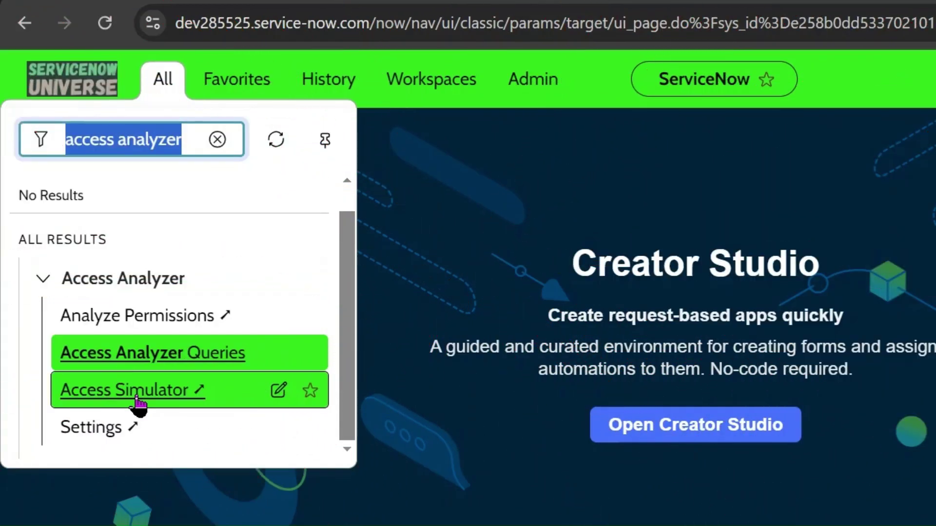
# Open the Access Simulator and start a simulation for adding a role to a user.
pyautogui.click(137, 398)
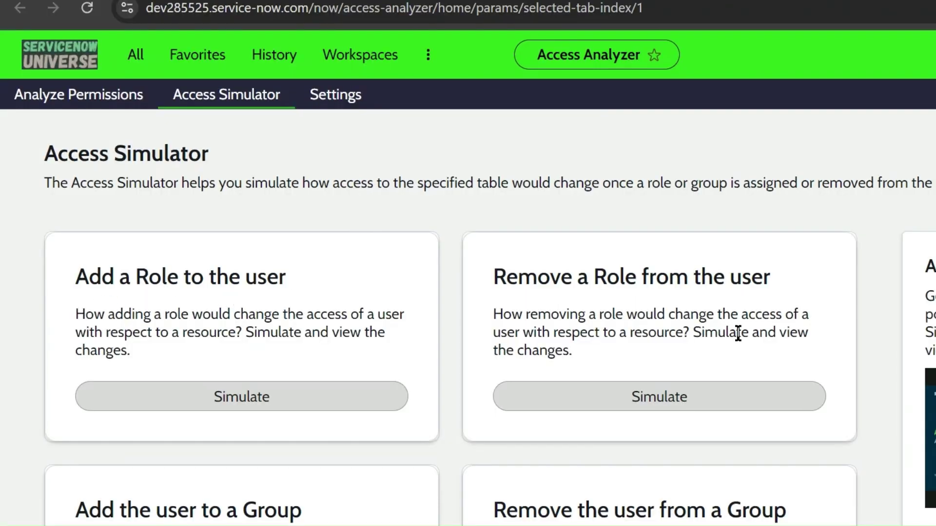
pyautogui.scroll(-3, 495, 309)
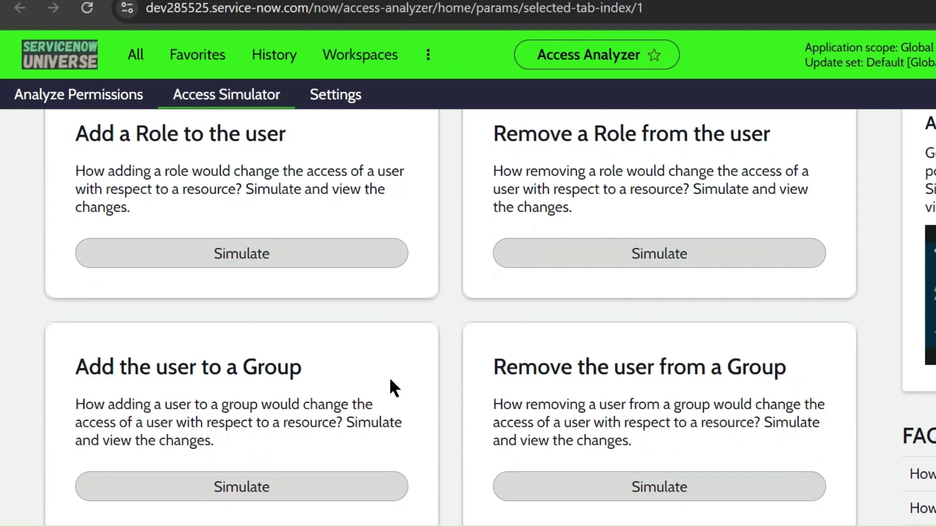
pyautogui.scroll(1, 400, 329)
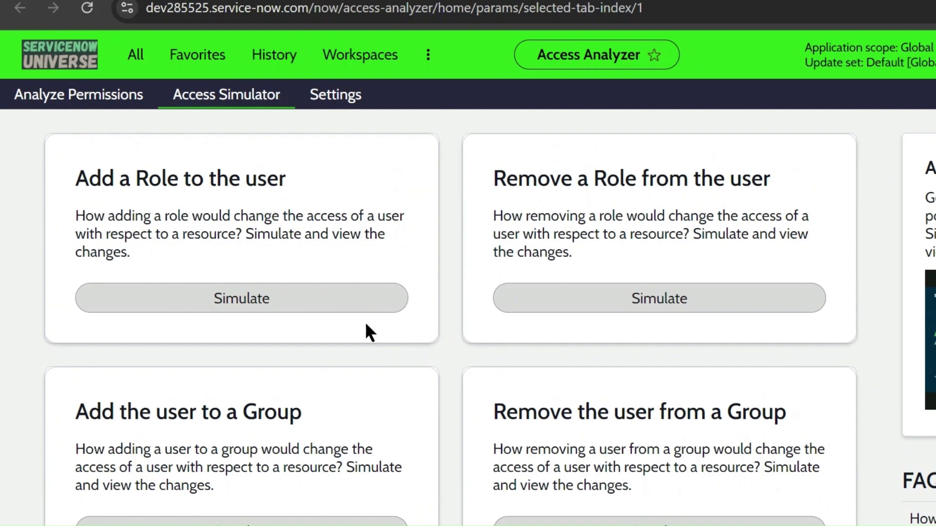
pyautogui.click(241, 309)
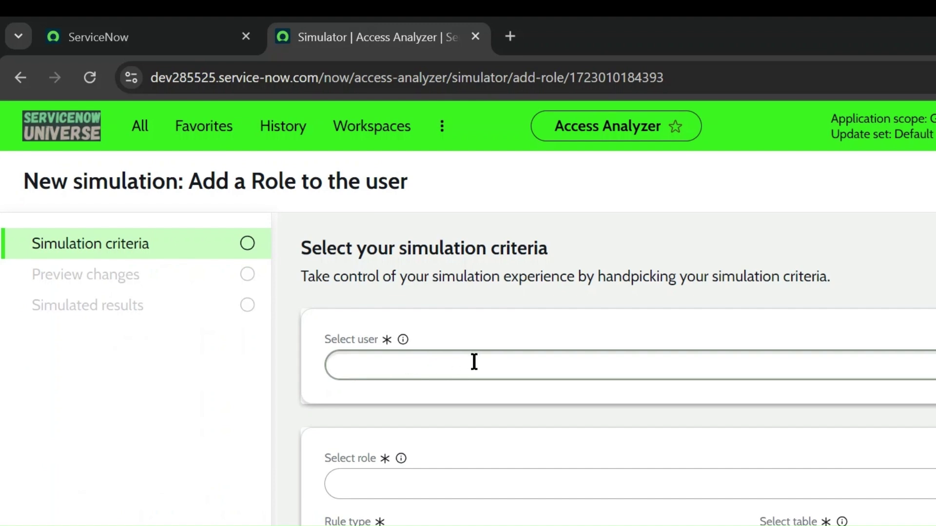
# Set the simulation criteria to the intended user, the cmdb_read role and the Business Application table.
pyautogui.write('abel tuter')
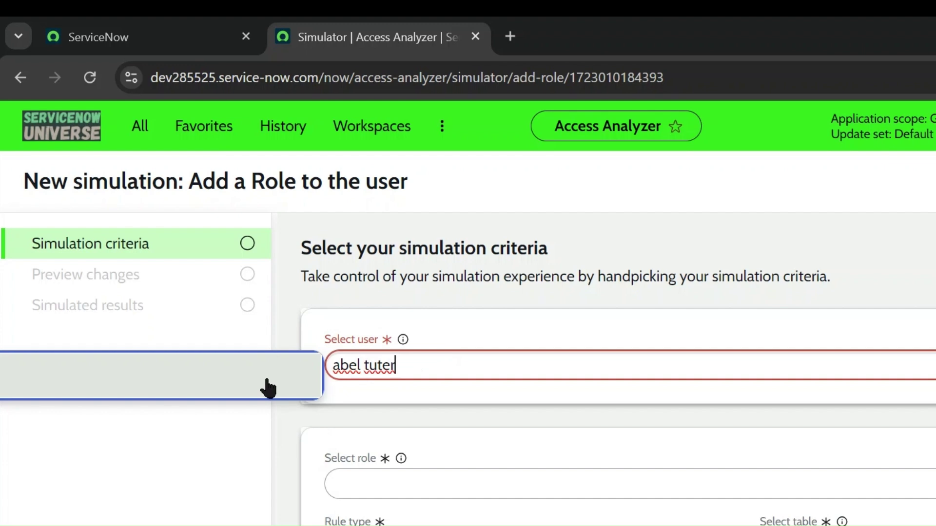
pyautogui.click(101, 383)
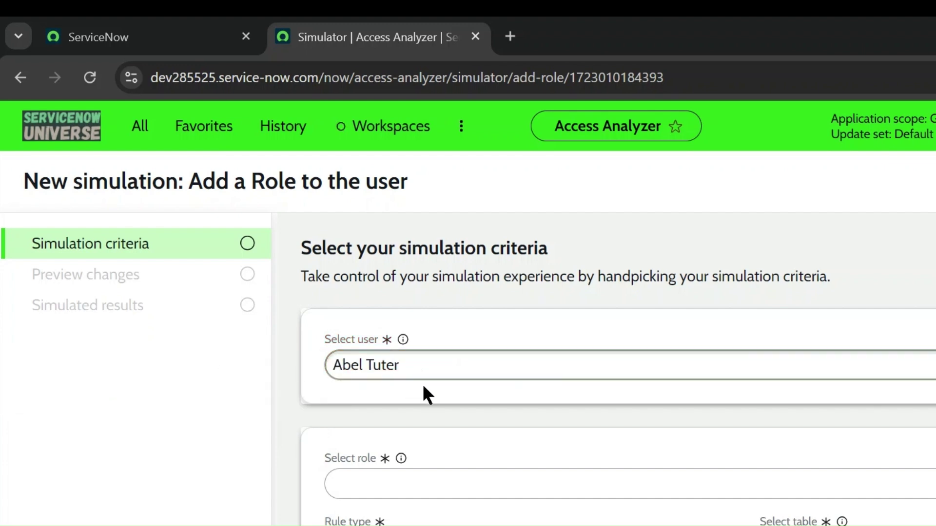
pyautogui.scroll(-1, 422, 385)
pyautogui.click(361, 432)
pyautogui.write('cmdb_read')
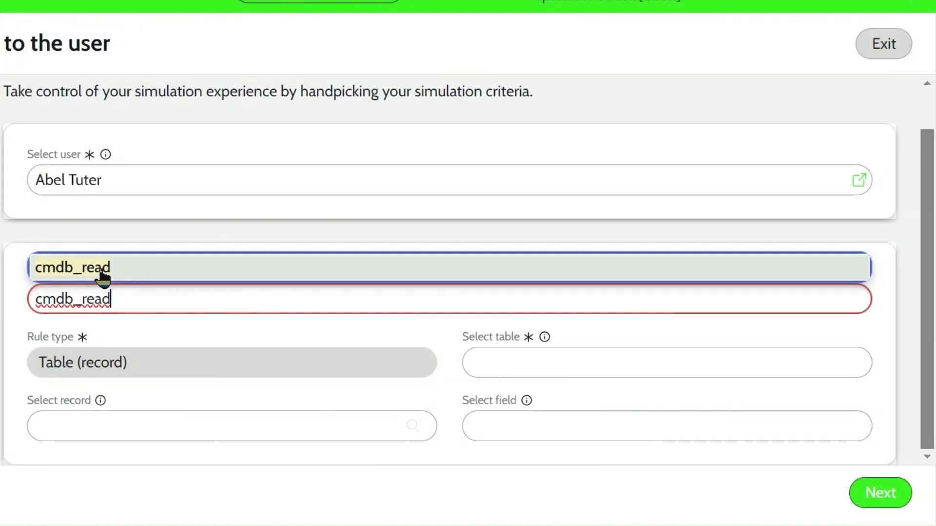
pyautogui.click(398, 411)
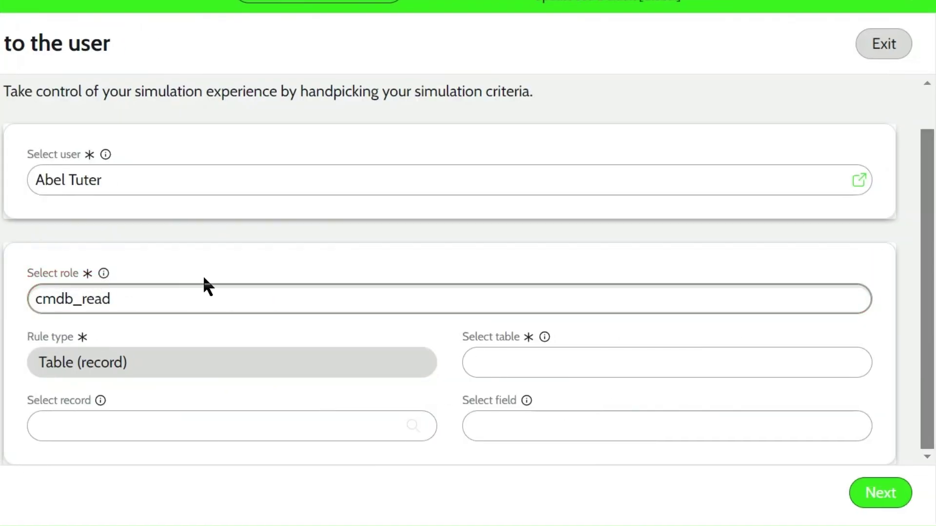
pyautogui.click(551, 367)
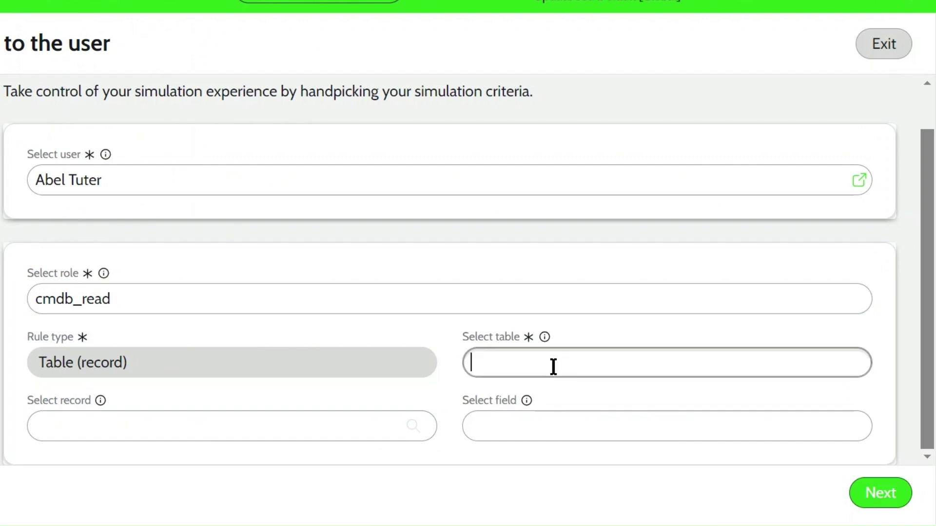
pyautogui.write('business Application')
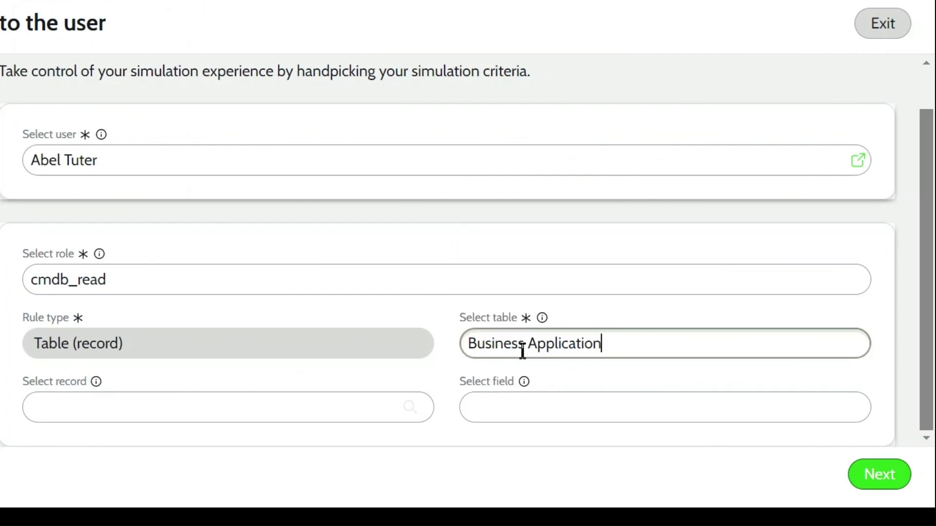
# Run the add-role simulation through its preview, examine the present and simulated status of each operation, and exit.
pyautogui.click(878, 475)
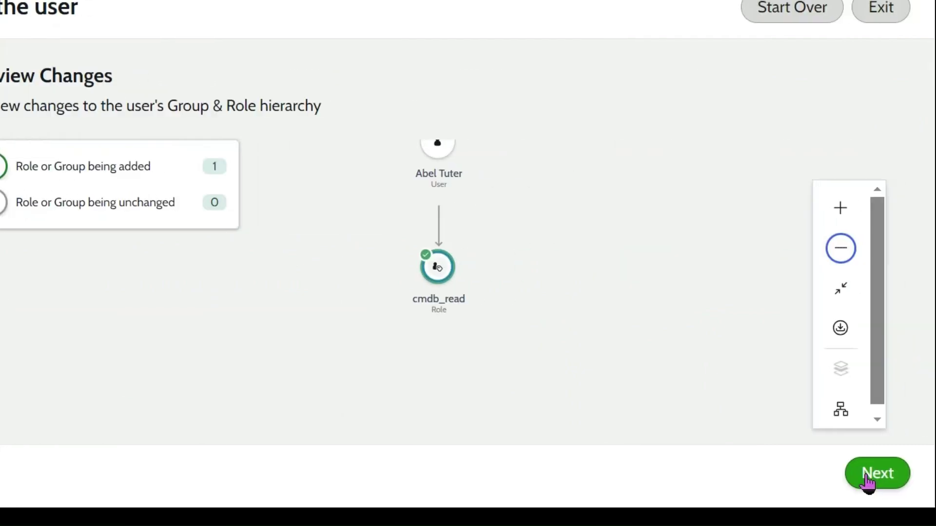
pyautogui.click(868, 480)
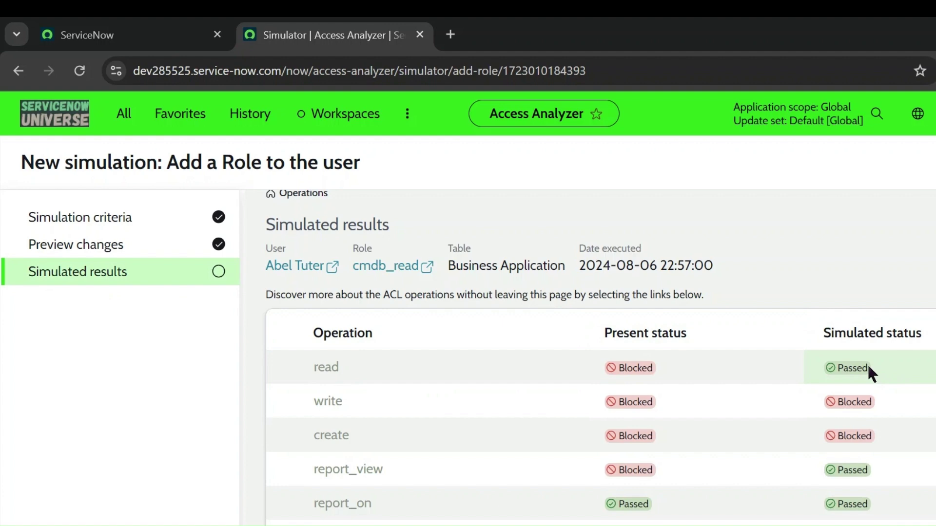
pyautogui.scroll(-2, 341, 345)
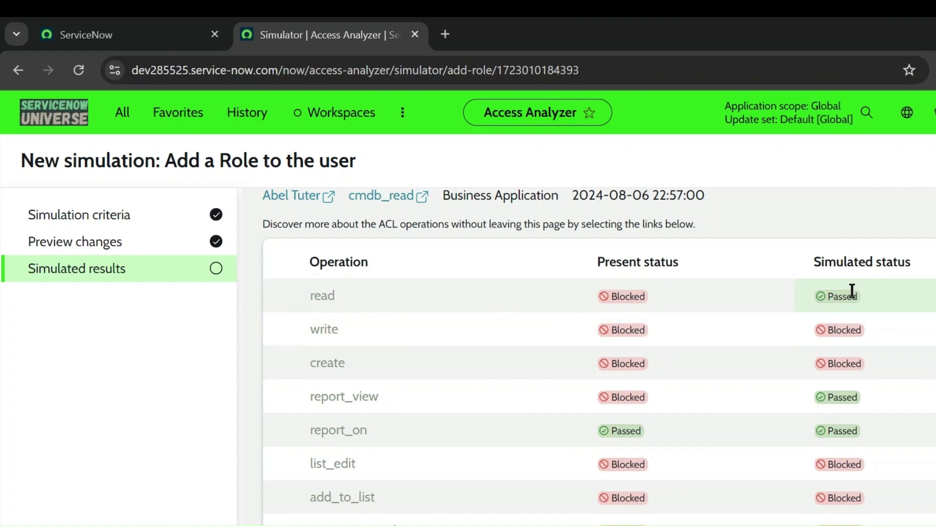
pyautogui.scroll(-2, 594, 376)
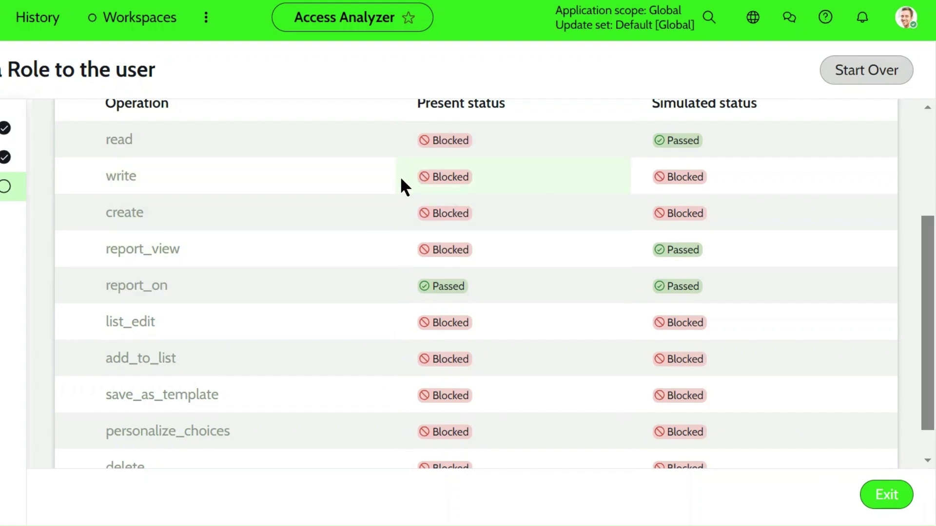
pyautogui.click(887, 497)
pyautogui.click(579, 377)
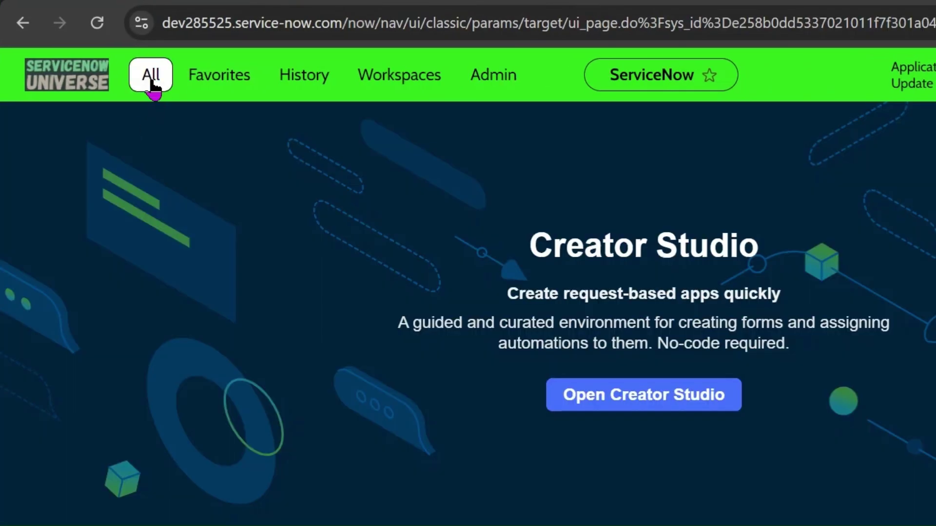
# Enable taking actions on role and group assignments in the Access Simulator settings, accept the disclaimer and save.
pyautogui.click(150, 77)
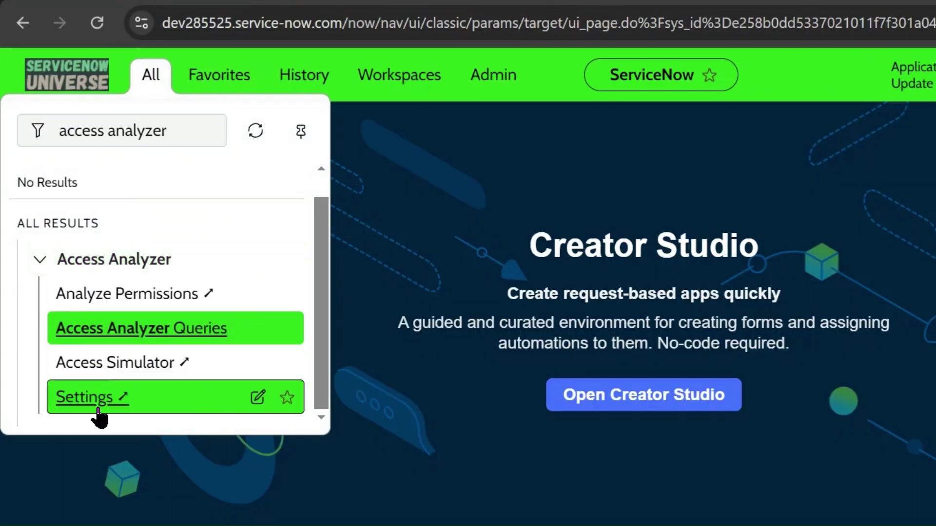
pyautogui.click(95, 403)
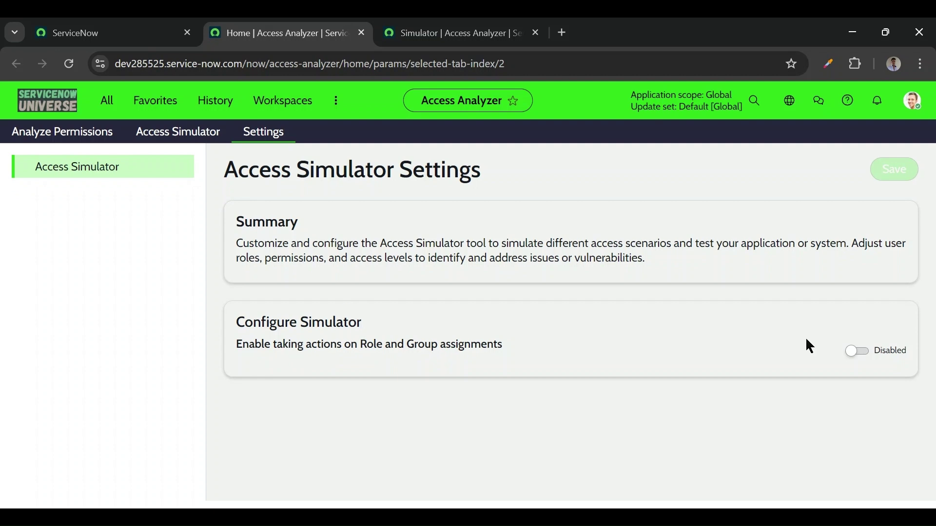
pyautogui.click(863, 353)
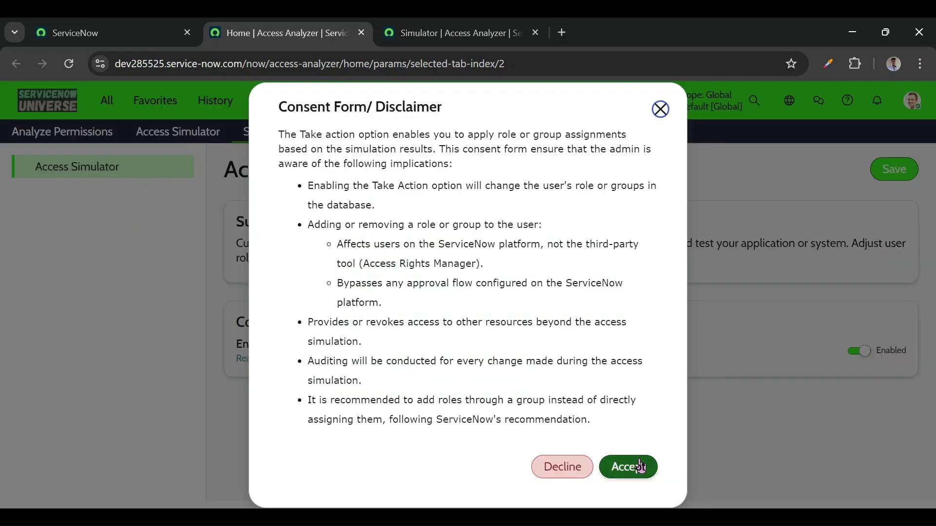
pyautogui.click(636, 469)
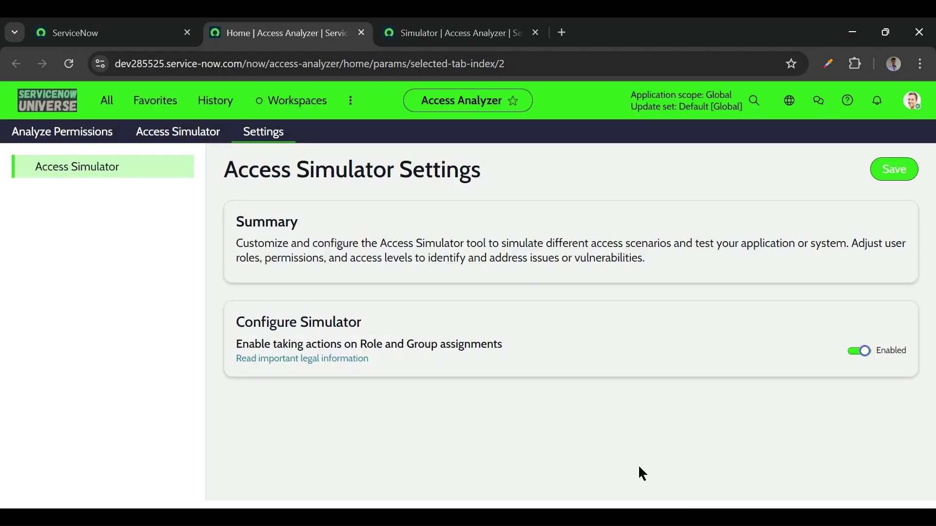
pyautogui.click(903, 180)
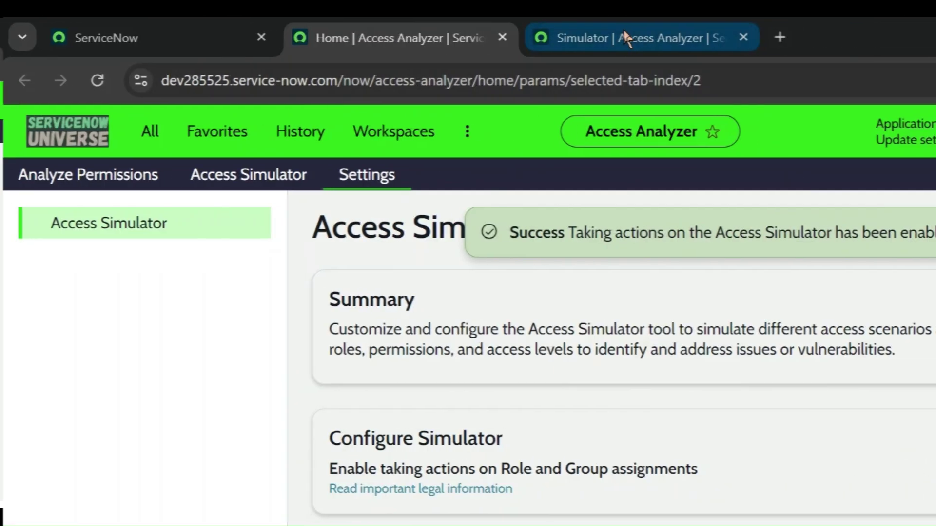
# Return to the add-role simulation results and complete the Take action stage by adding the cmdb_read role to the user.
pyautogui.click(452, 33)
pyautogui.click(229, 395)
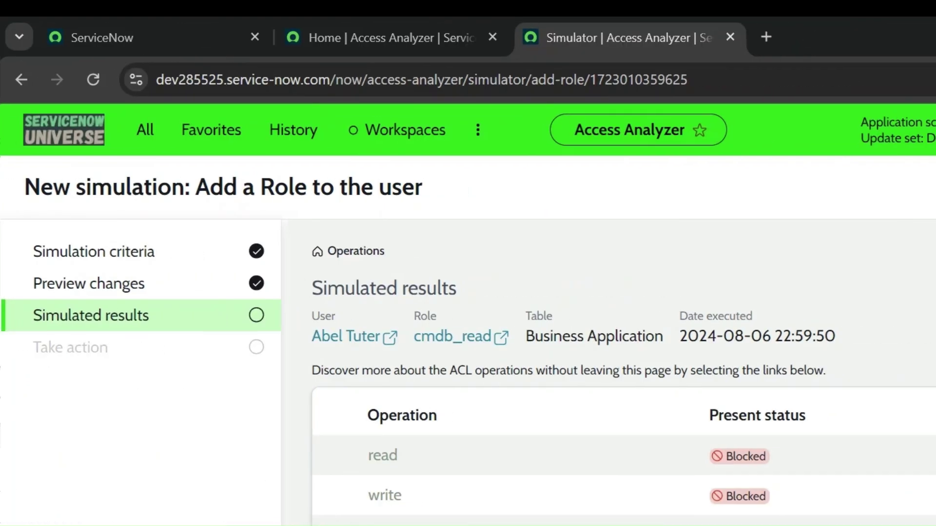
pyautogui.scroll(-2, 706, 493)
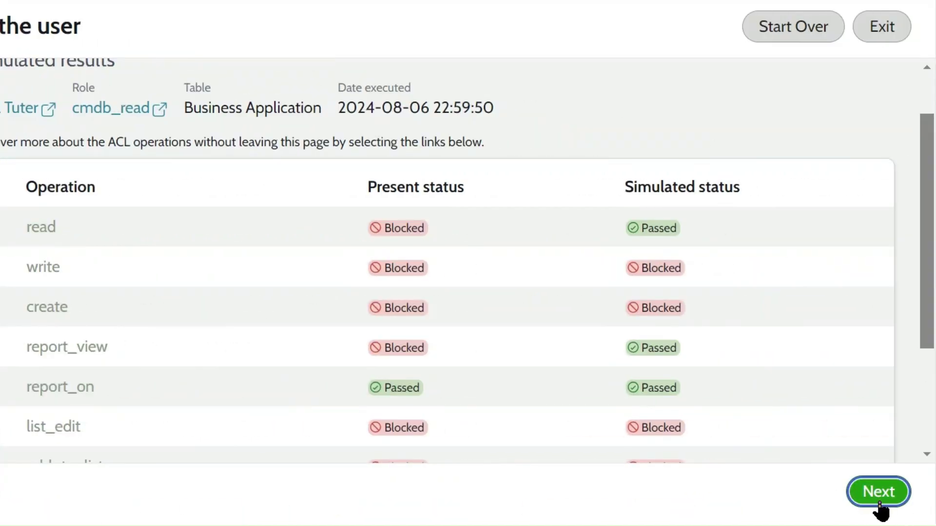
pyautogui.click(882, 496)
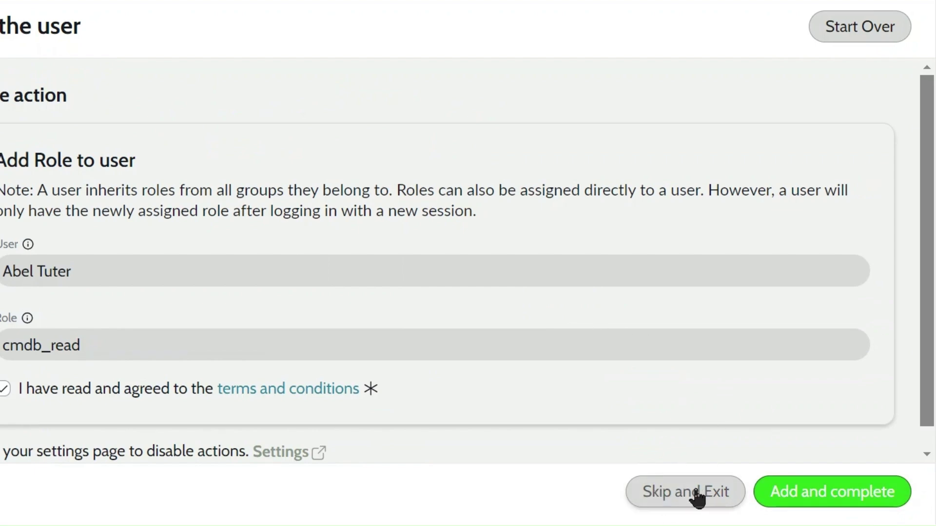
pyautogui.click(858, 502)
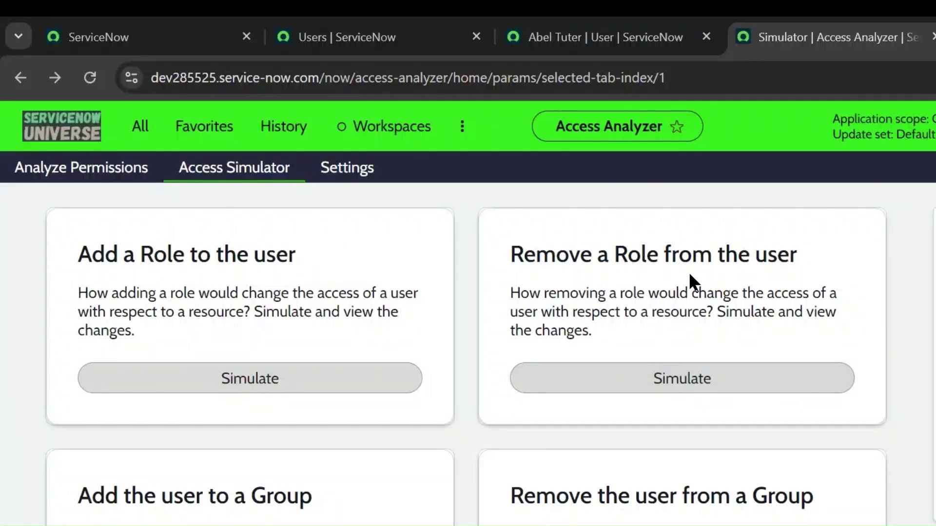
# Start a simulation for removing a role from a user and select the same user as its subject.
pyautogui.click(642, 386)
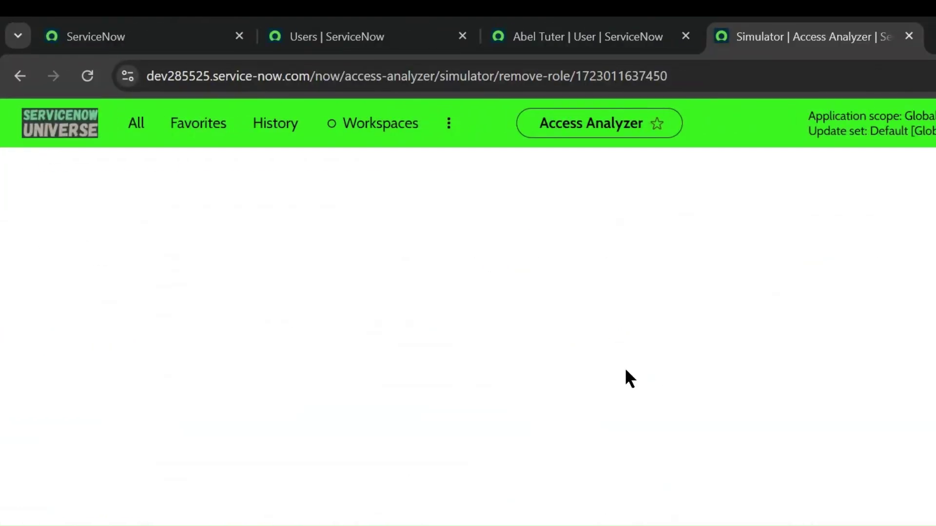
pyautogui.write('abe')
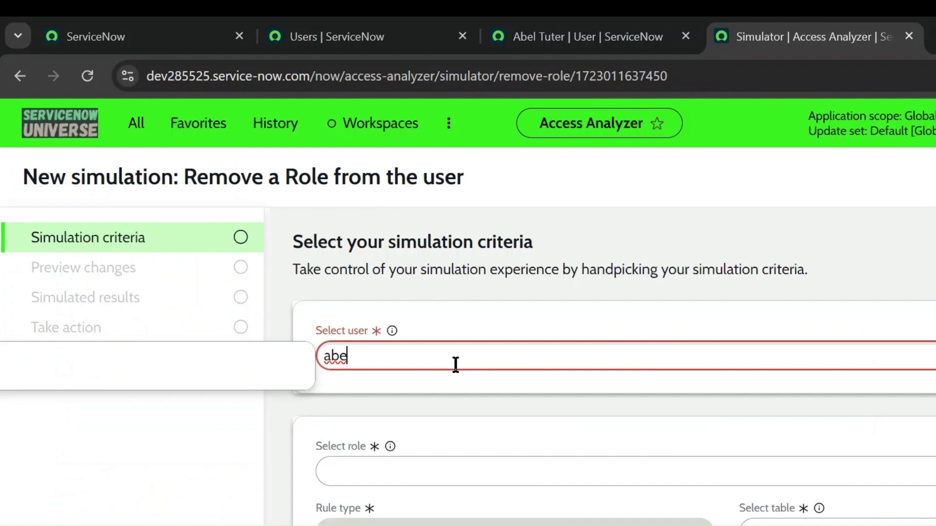
pyautogui.click(215, 372)
# Choose itil as the role whose removal is simulated.
pyautogui.click(380, 467)
pyautogui.write('itil')
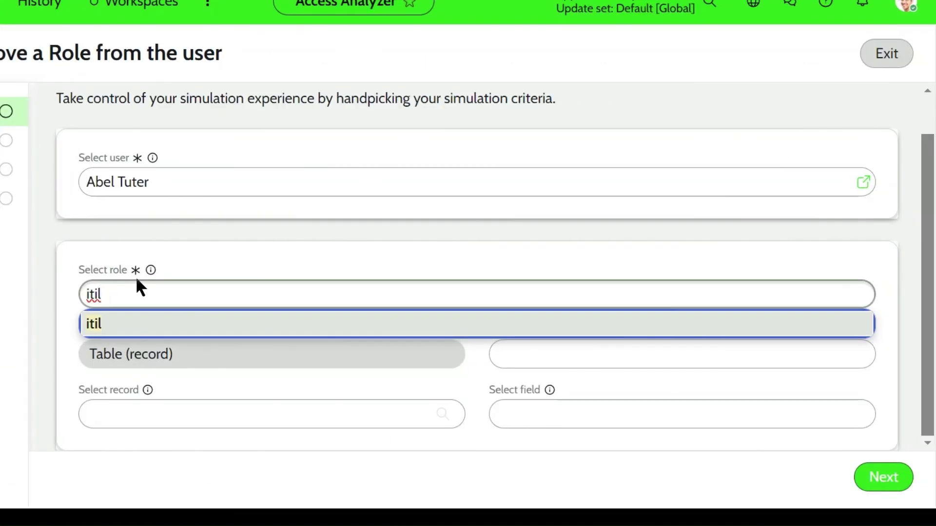
pyautogui.click(90, 324)
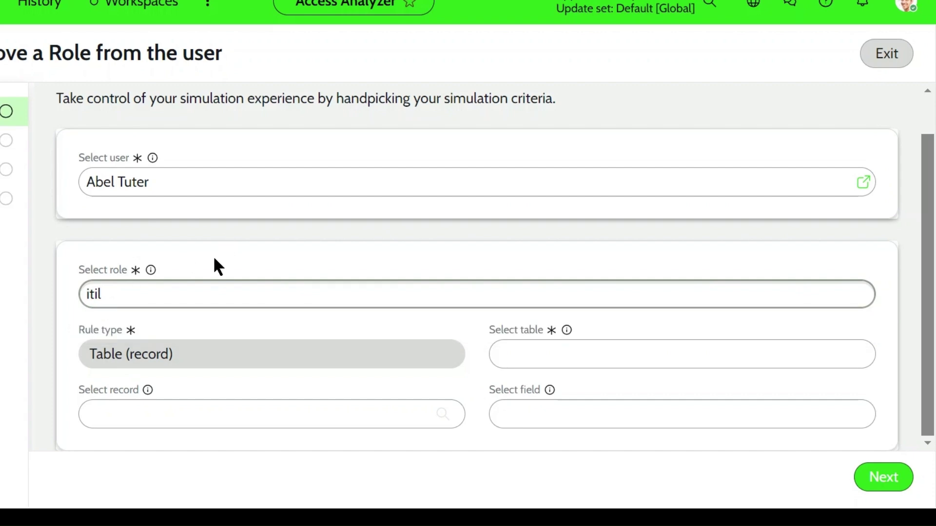
# Set the simulation table to Business Application (cmdb_ci_business_app) and submit the criteria.
pyautogui.click(507, 353)
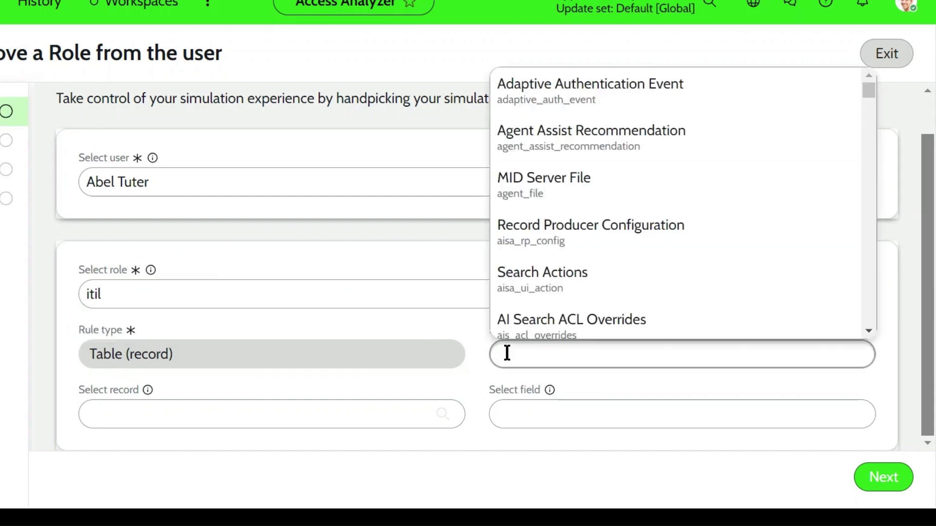
pyautogui.write('business')
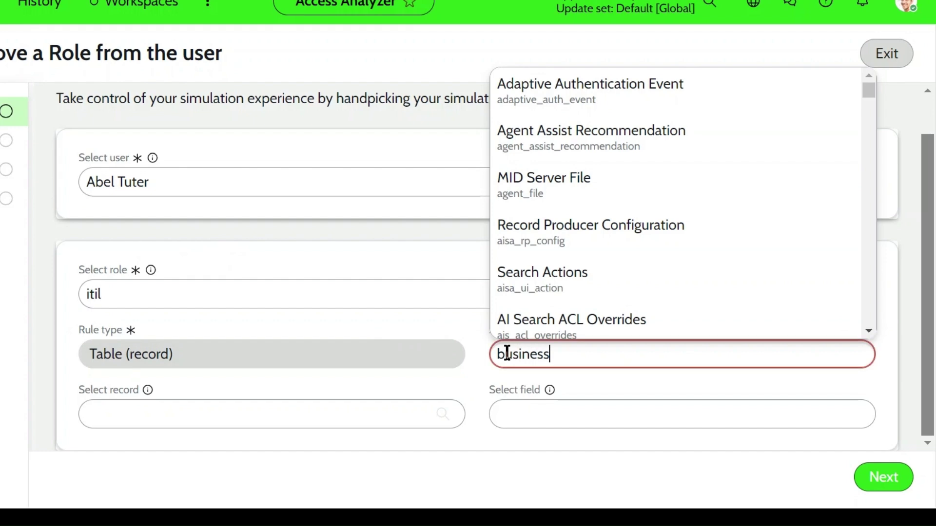
pyautogui.write(' app')
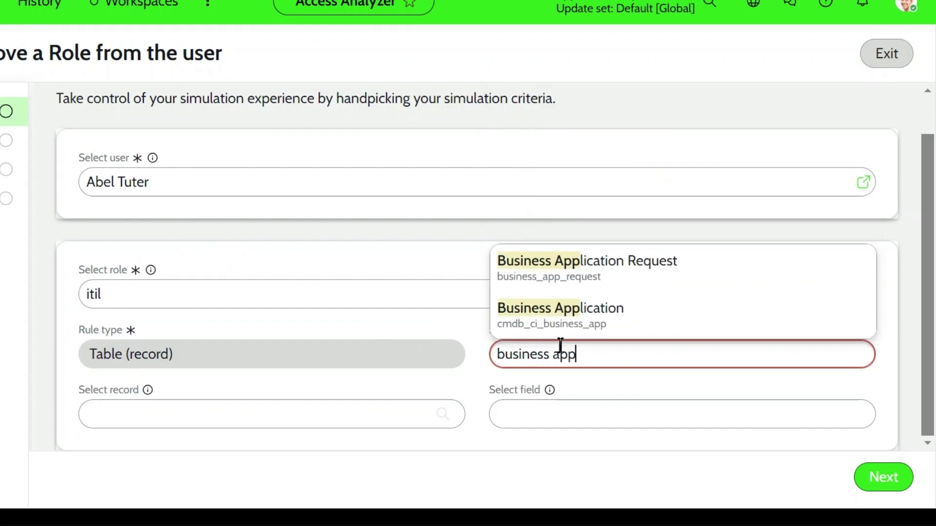
pyautogui.click(596, 331)
pyautogui.click(882, 481)
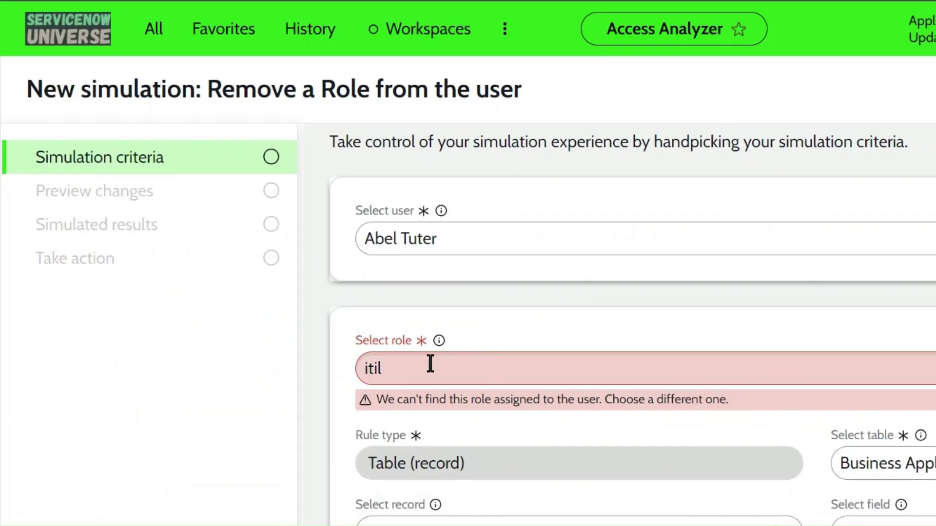
# Replace the role with cmdb_read and preview the removal's changes to the user's group and role hierarchy.
pyautogui.click(431, 365)
pyautogui.write('cmdb')
pyautogui.write('_read')
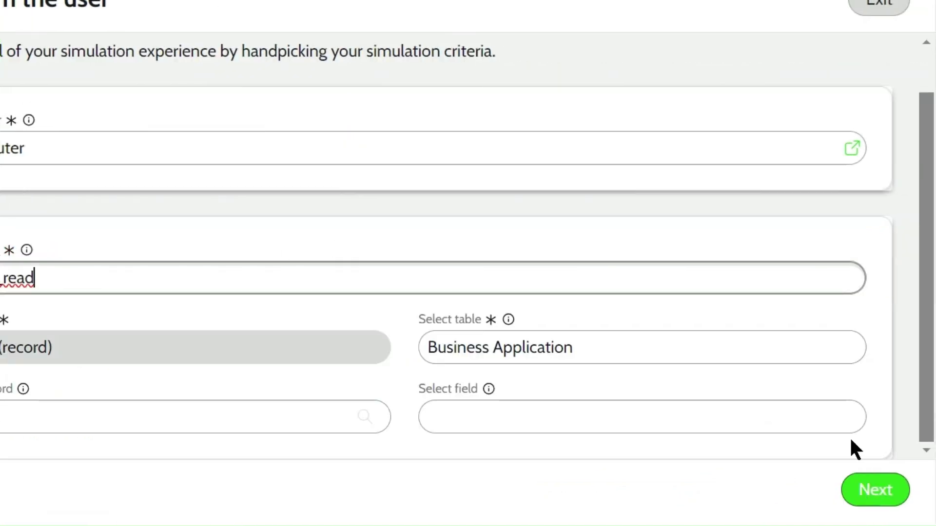
pyautogui.click(876, 490)
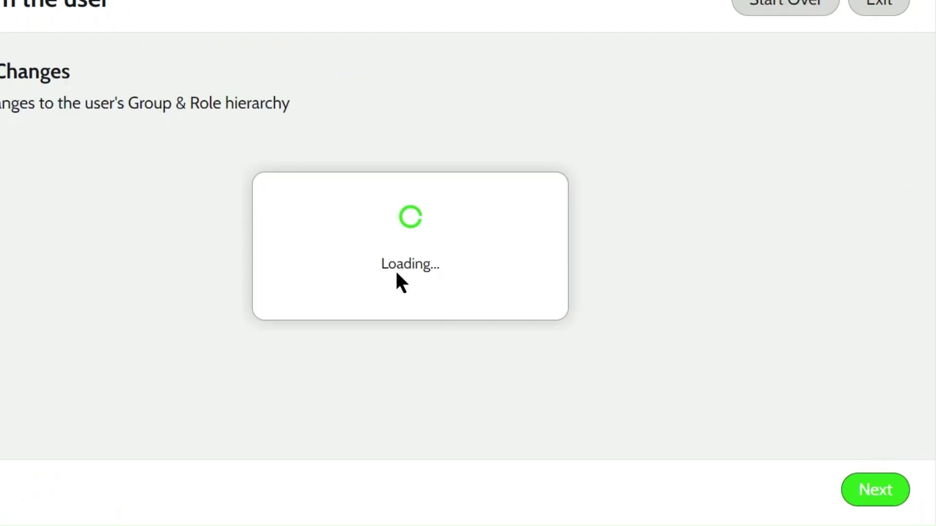
pyautogui.scroll(-3, 375, 253)
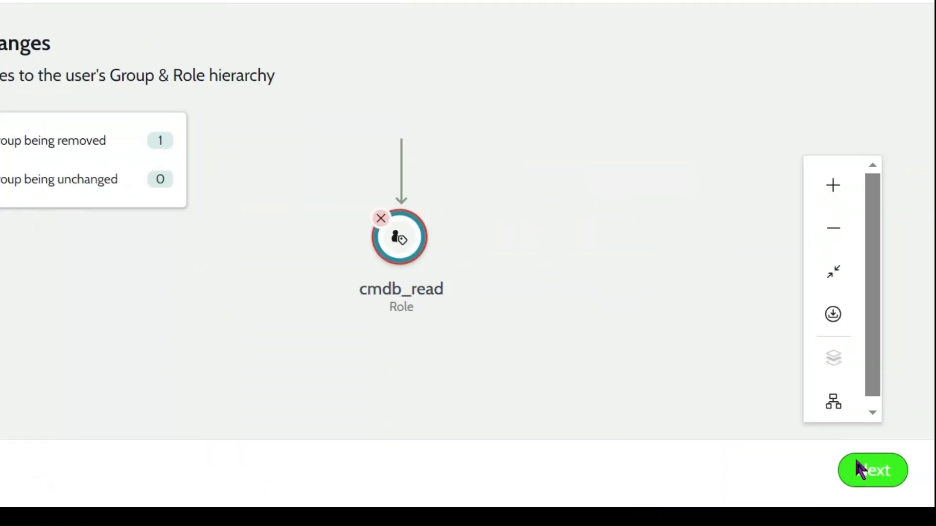
# Open the simulated results for the cmdb_read removal and compare each operation's present and simulated status.
pyautogui.click(858, 468)
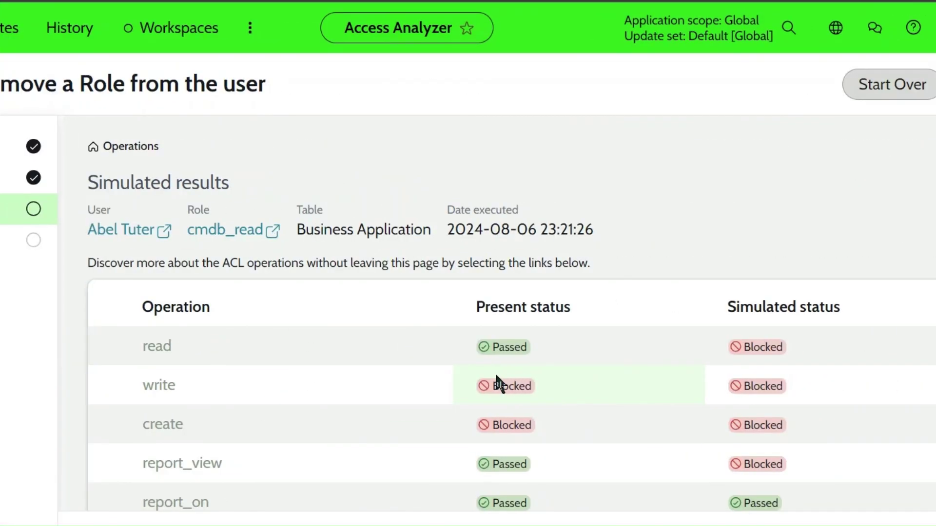
pyautogui.scroll(-2, 410, 397)
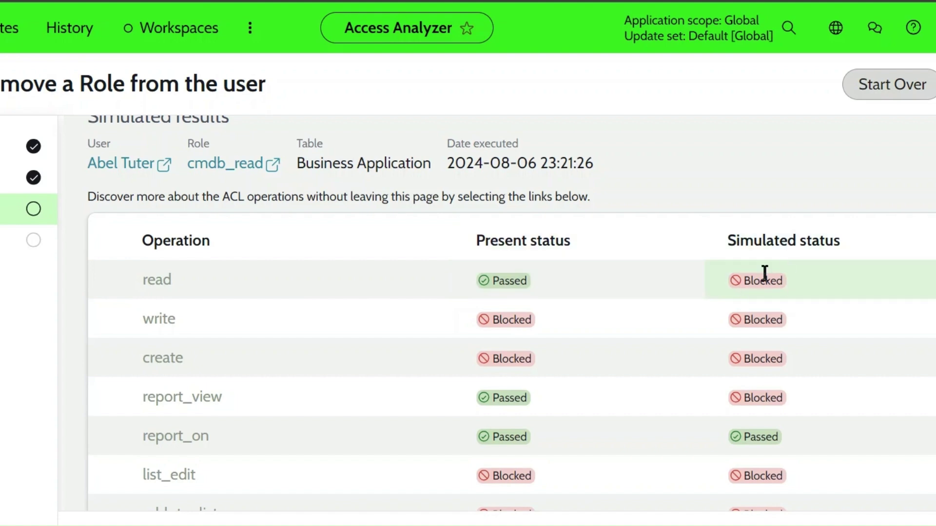
pyautogui.scroll(-3, 765, 418)
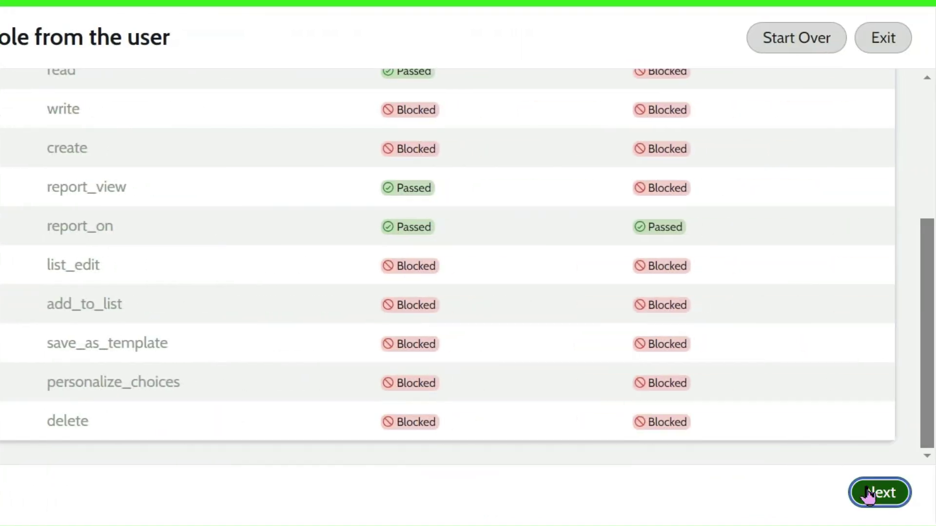
# Proceed to the take-action stage and exit the simulation without removing the role from the user.
pyautogui.click(869, 493)
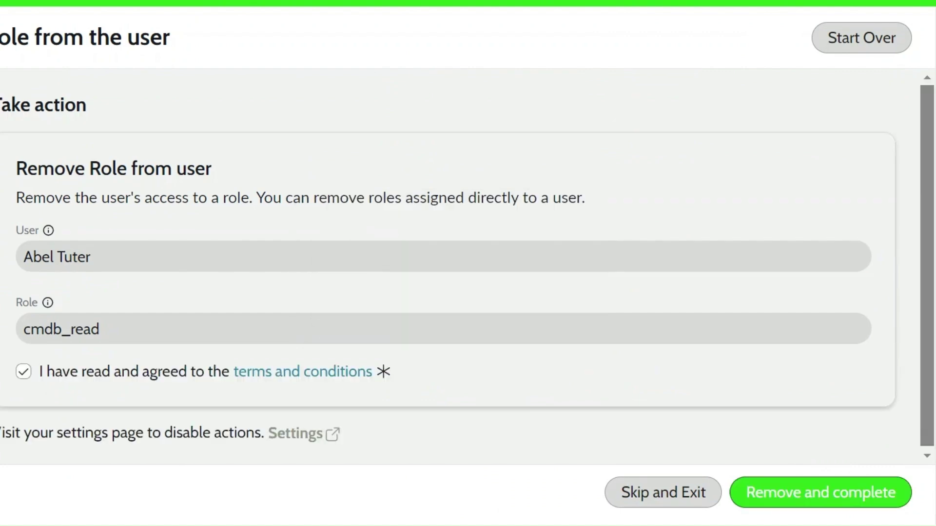
pyautogui.click(653, 496)
pyautogui.click(449, 316)
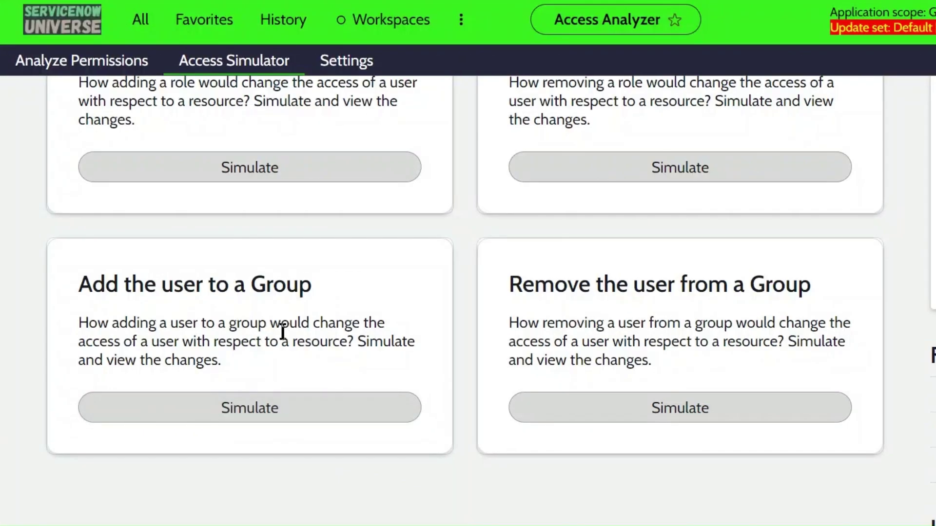
# Start a simulation for adding the user to a group and select the same user as its subject.
pyautogui.click(250, 413)
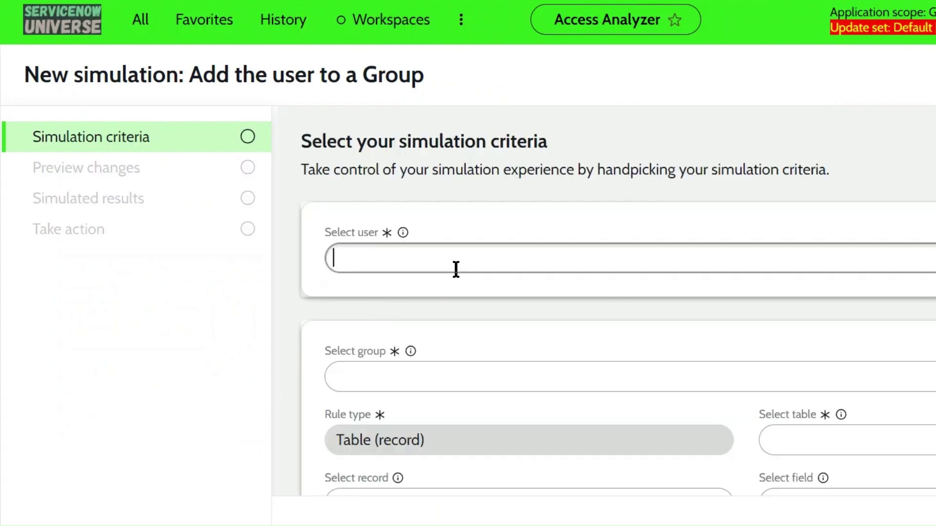
pyautogui.write('abel')
pyautogui.click(220, 221)
# Choose Change Management as the group for the simulation.
pyautogui.click(462, 386)
pyautogui.write('c')
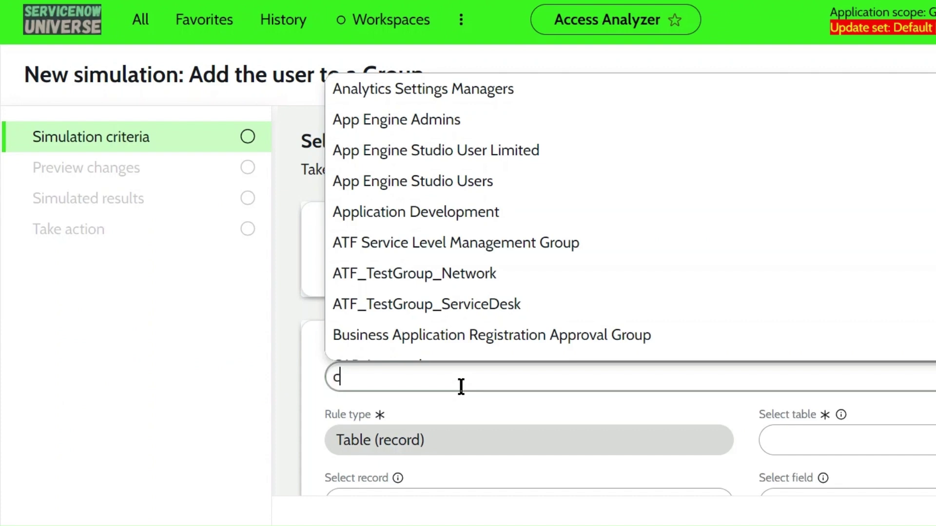
pyautogui.write('hnage')
pyautogui.press('BackSpace')
pyautogui.press('BackSpace')
pyautogui.press('BackSpace')
pyautogui.press('BackSpace')
pyautogui.write('ange')
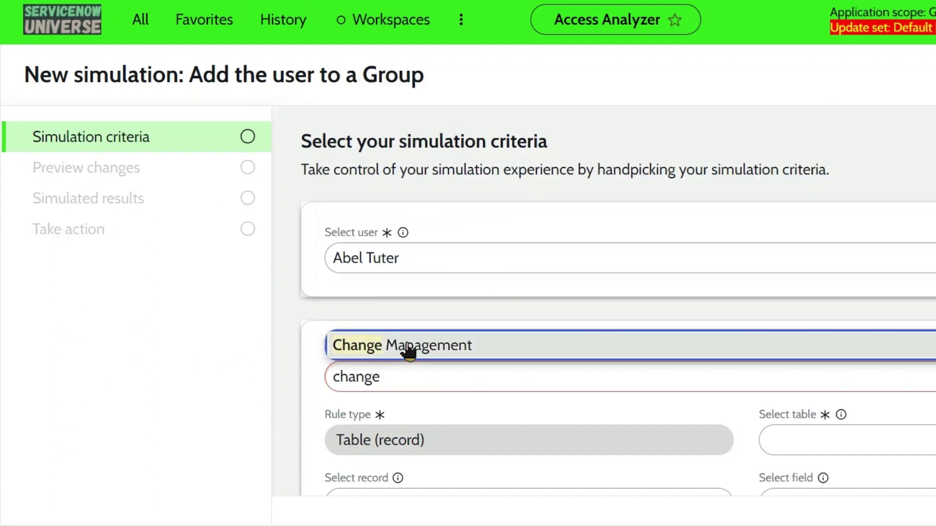
pyautogui.click(463, 346)
# Set the simulation table to Change Request (change_request) and preview the changes to the user's group and role hierarchy.
pyautogui.scroll(-1, 648, 341)
pyautogui.click(797, 385)
pyautogui.write('c')
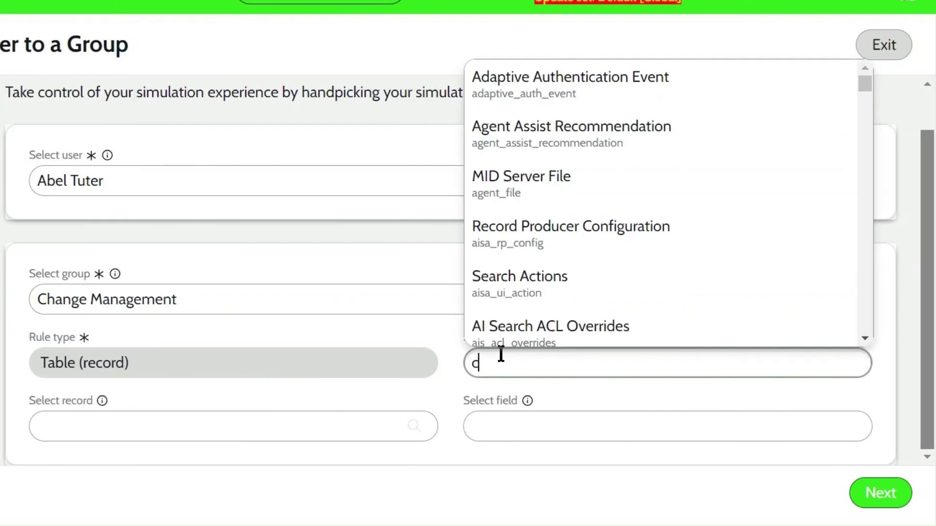
pyautogui.write('hange req')
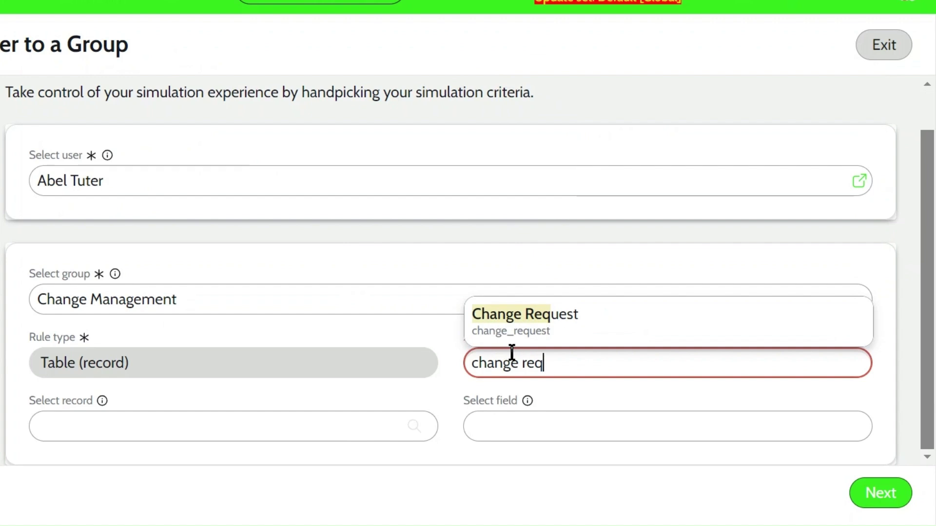
pyautogui.click(590, 318)
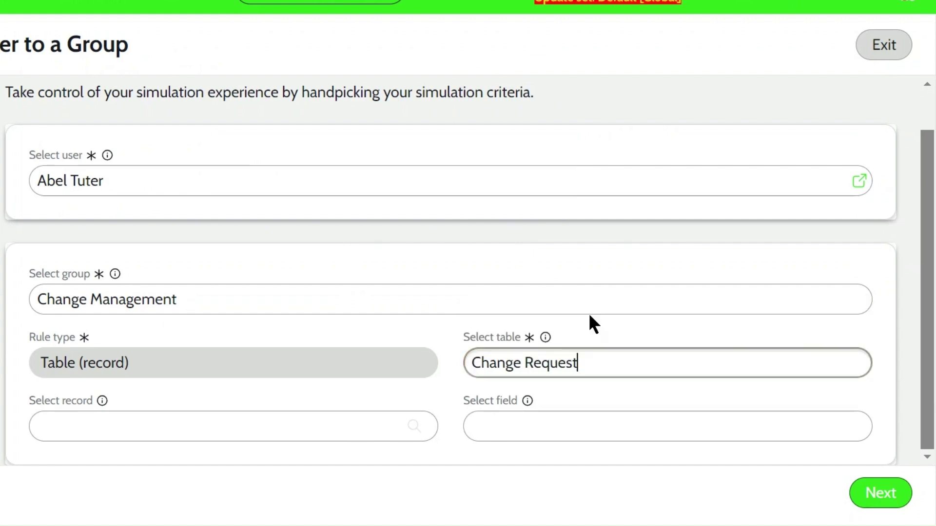
pyautogui.click(902, 505)
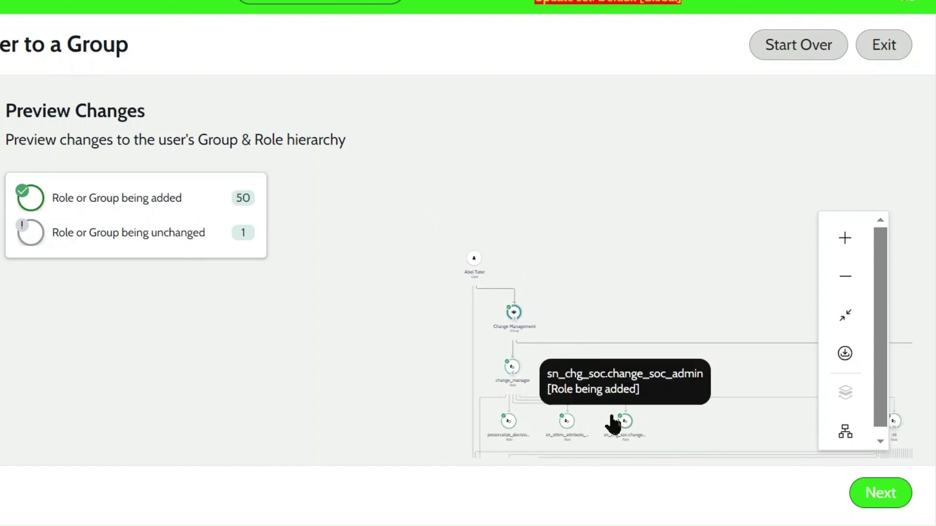
# Review the simulated operation results, and check the Change Management group record's roles and group members.
pyautogui.click(877, 502)
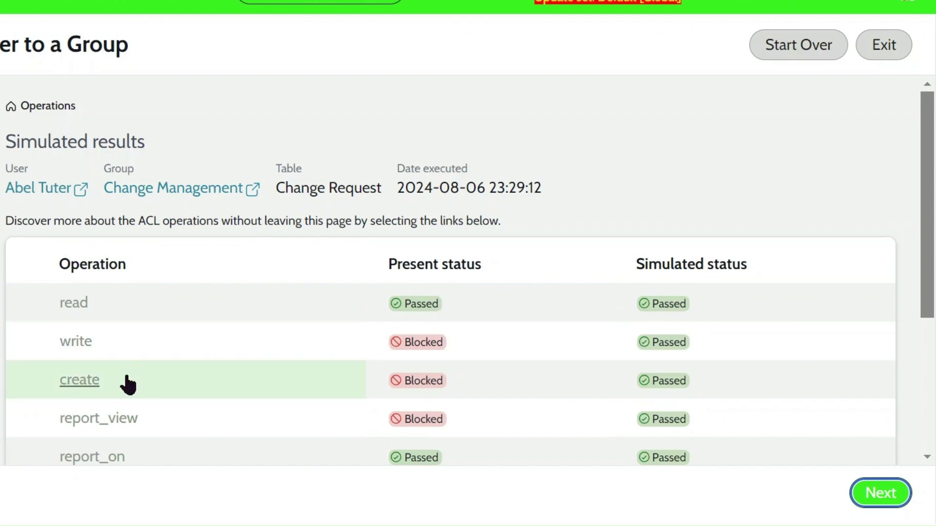
pyautogui.scroll(-5, 128, 385)
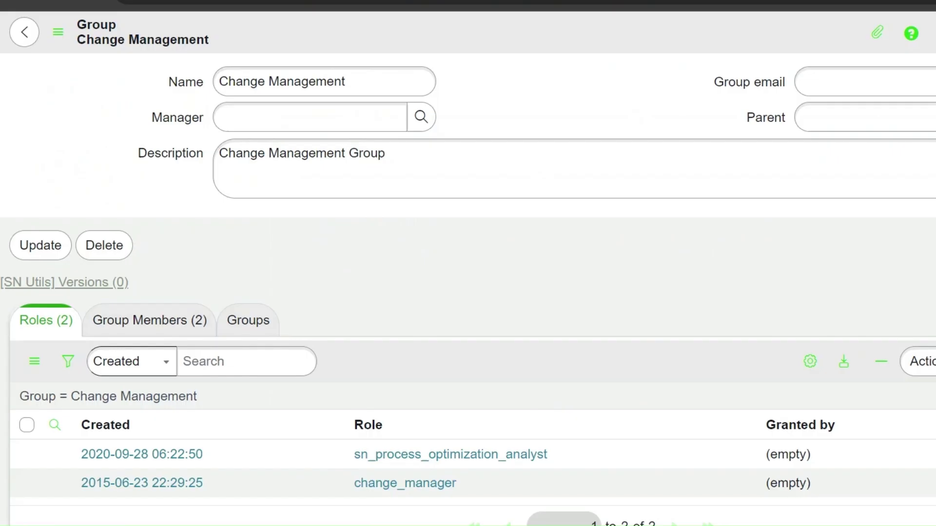
pyautogui.click(124, 328)
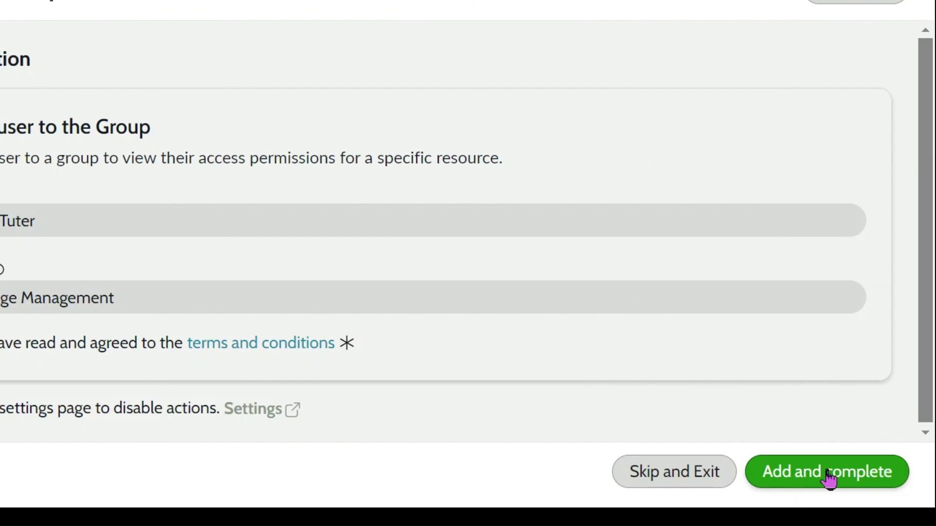
# Add the user to the Change Management group, complete the simulation and return to the available simulation types.
pyautogui.click(831, 476)
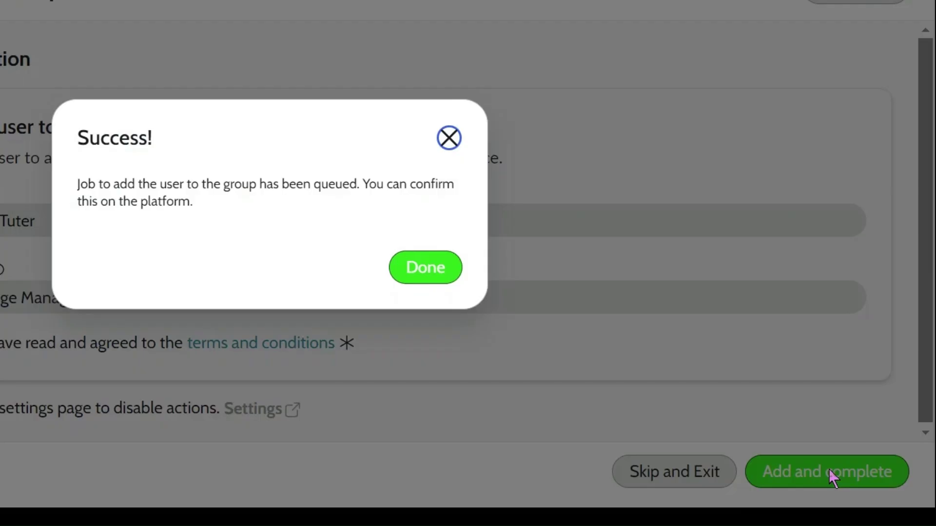
pyautogui.click(415, 267)
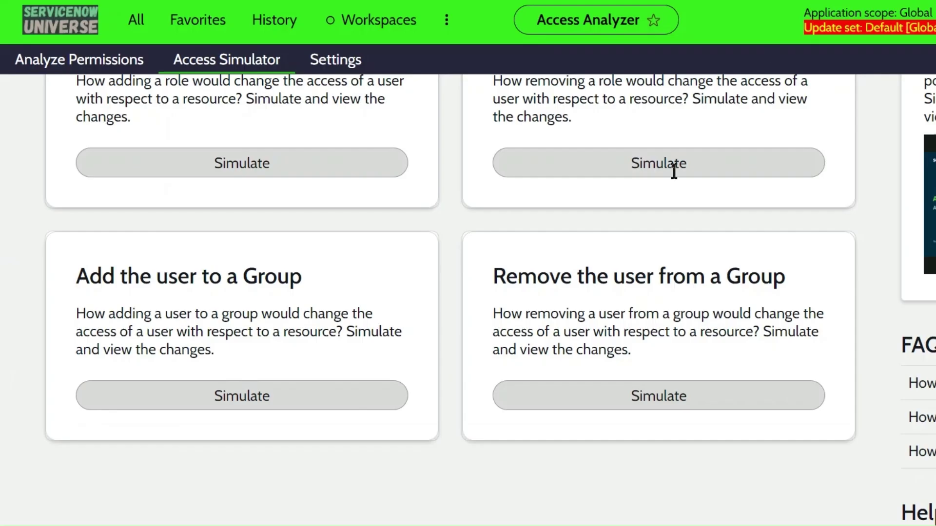
pyautogui.scroll(-1, 587, 299)
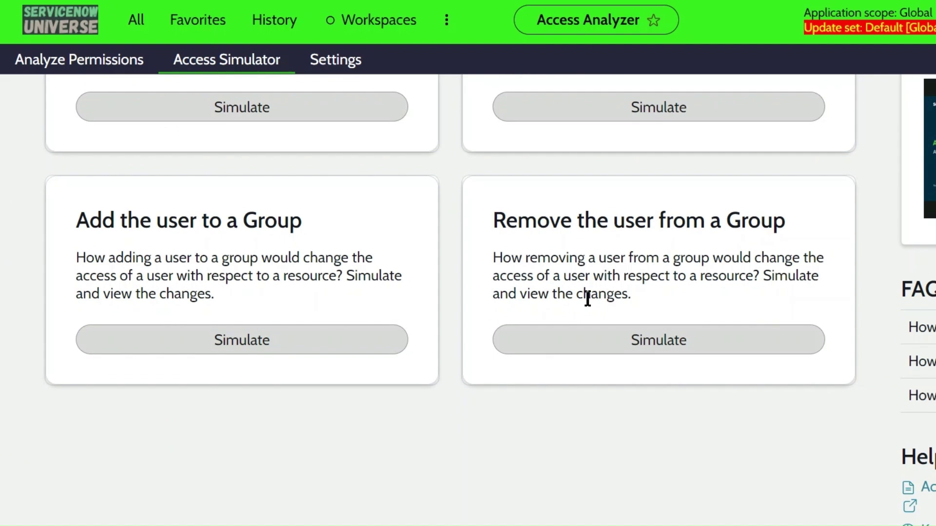